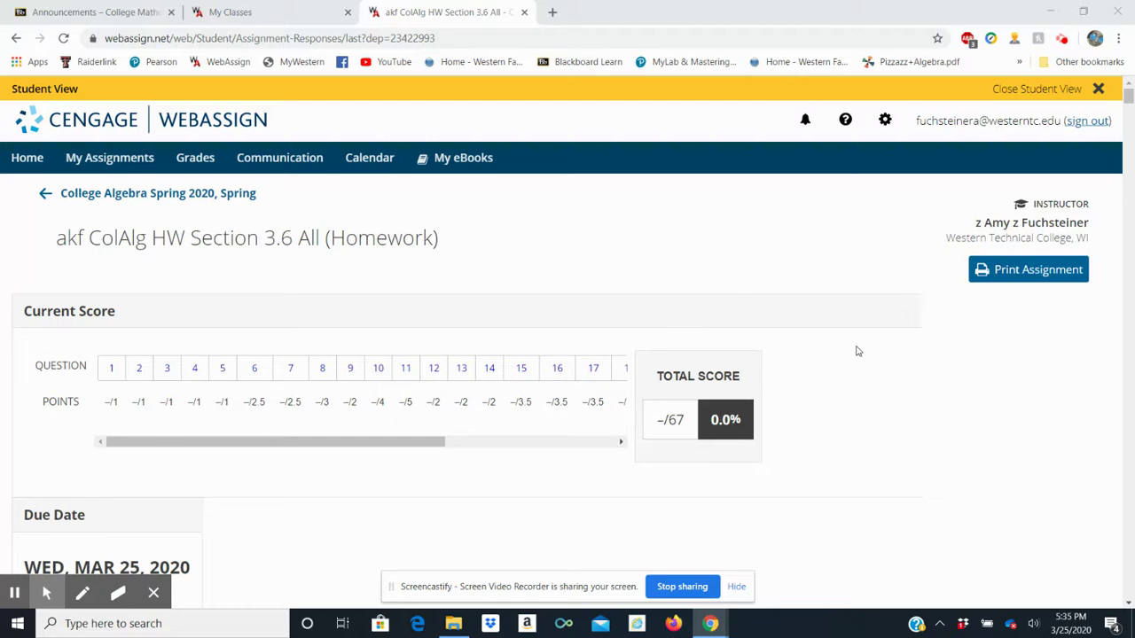
# Expand the Show My Work area of question 3 and enter the text "This is my answer:"
pyautogui.scroll(-5, 856, 351)
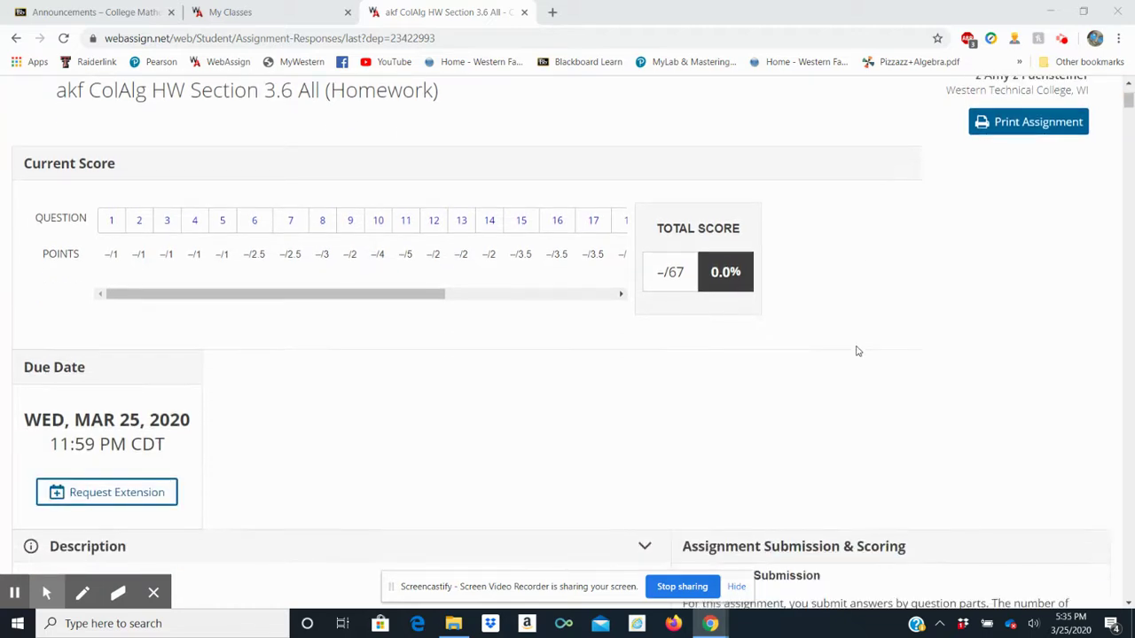
pyautogui.scroll(-7, 856, 351)
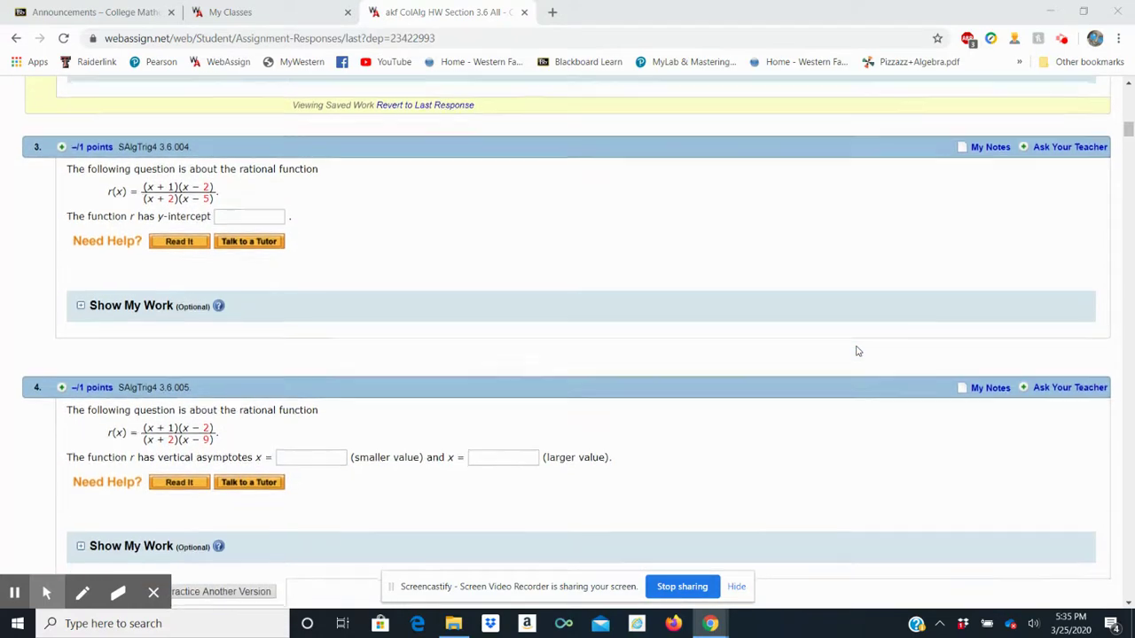
pyautogui.scroll(-1, 856, 351)
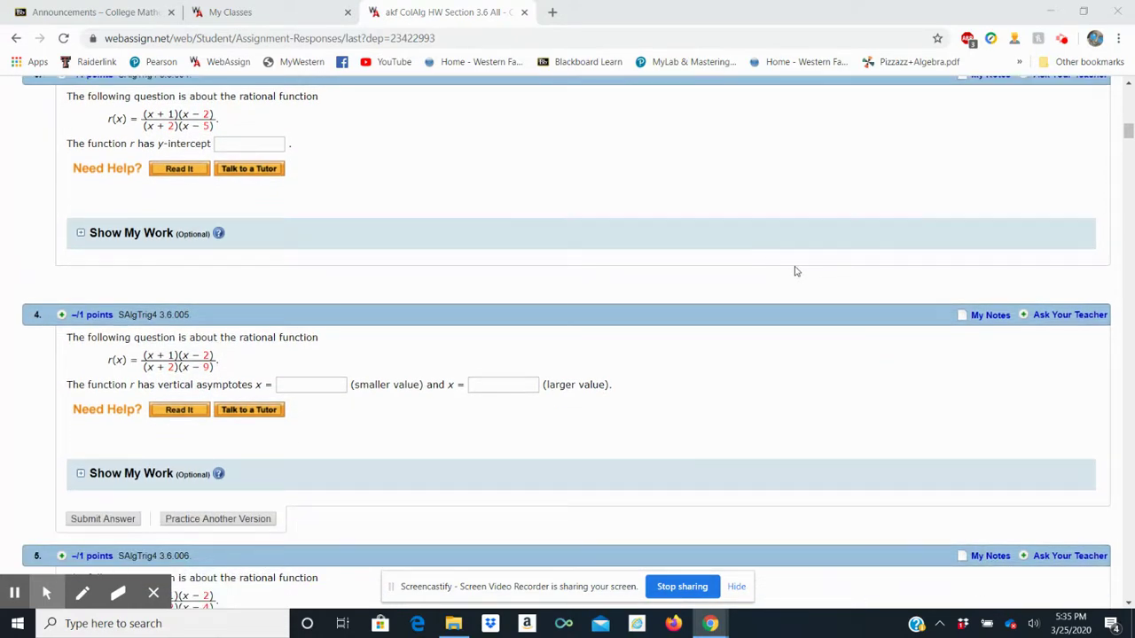
pyautogui.scroll(1, 795, 271)
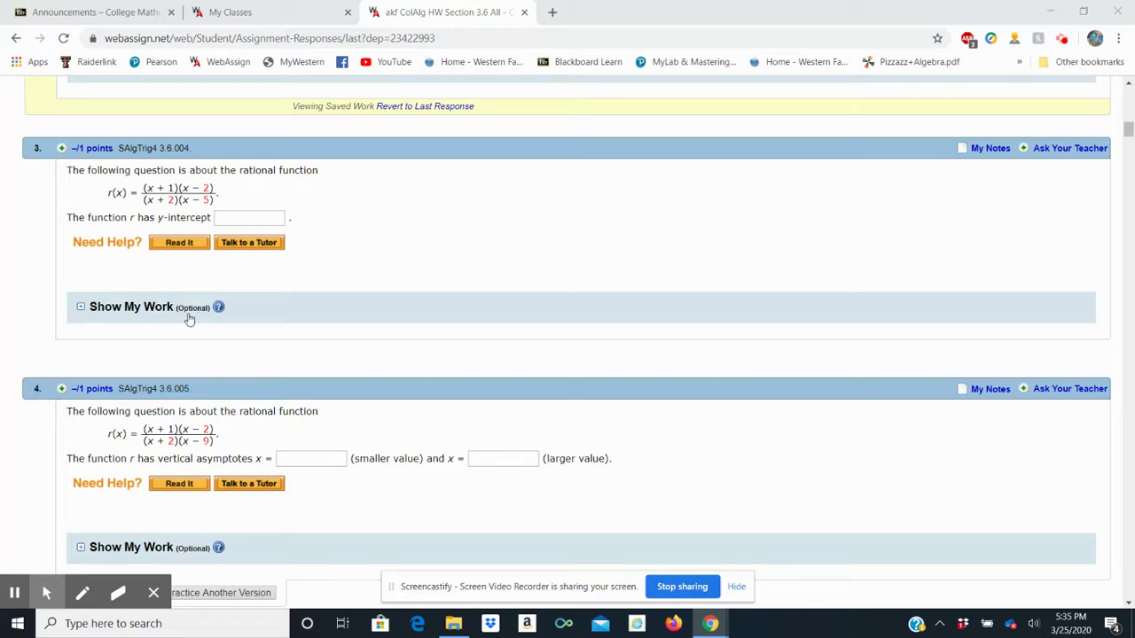
pyautogui.click(81, 307)
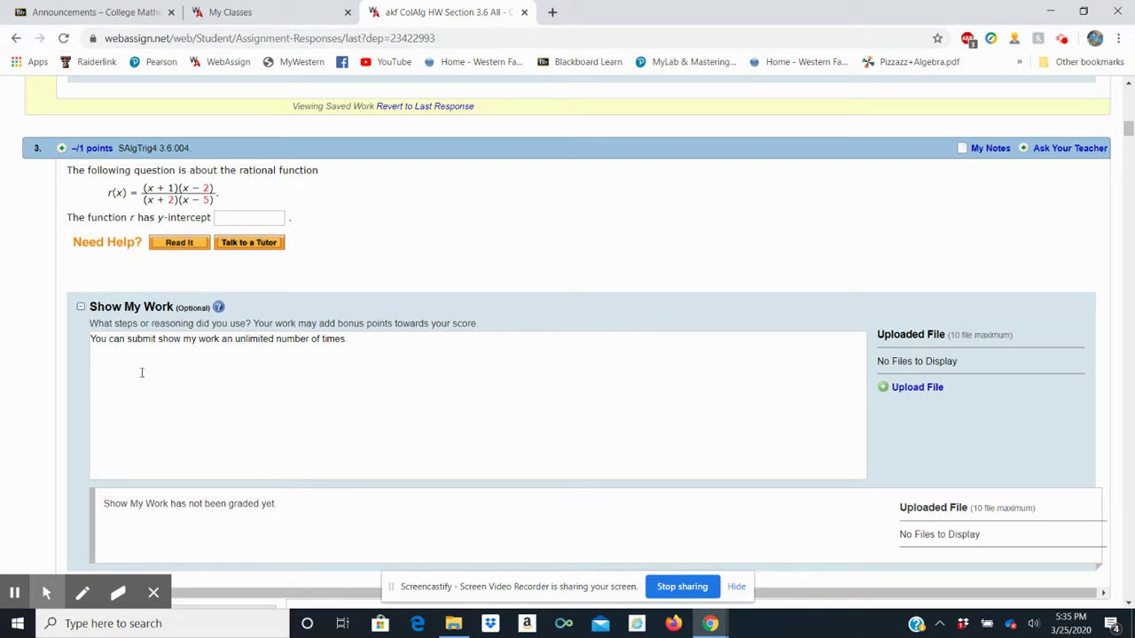
pyautogui.click(141, 373)
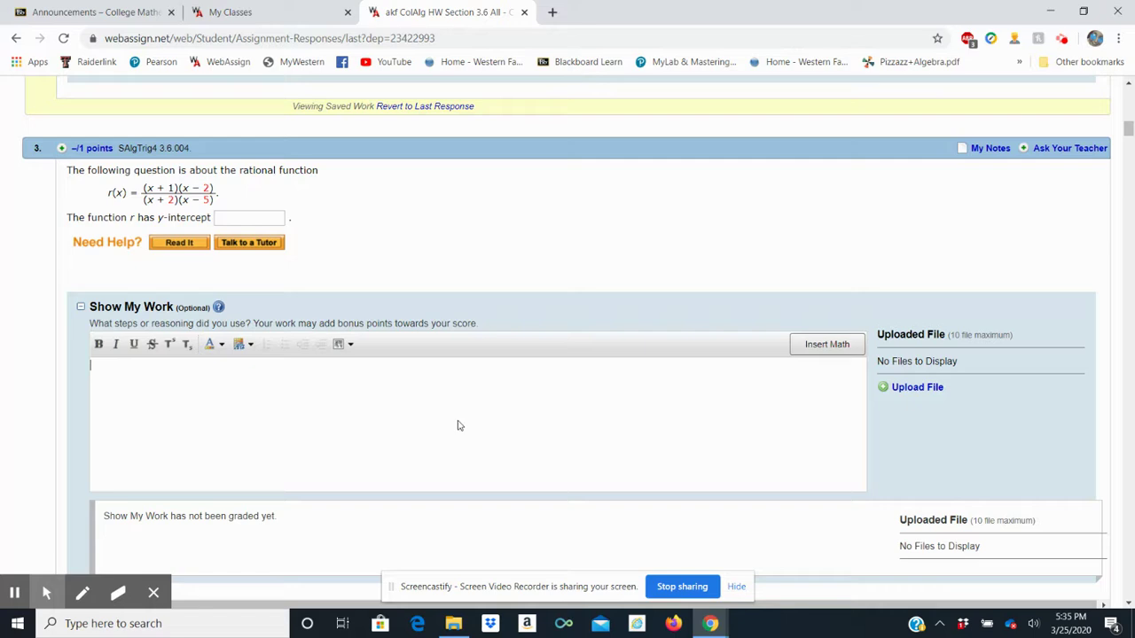
pyautogui.write('This is my answer:')
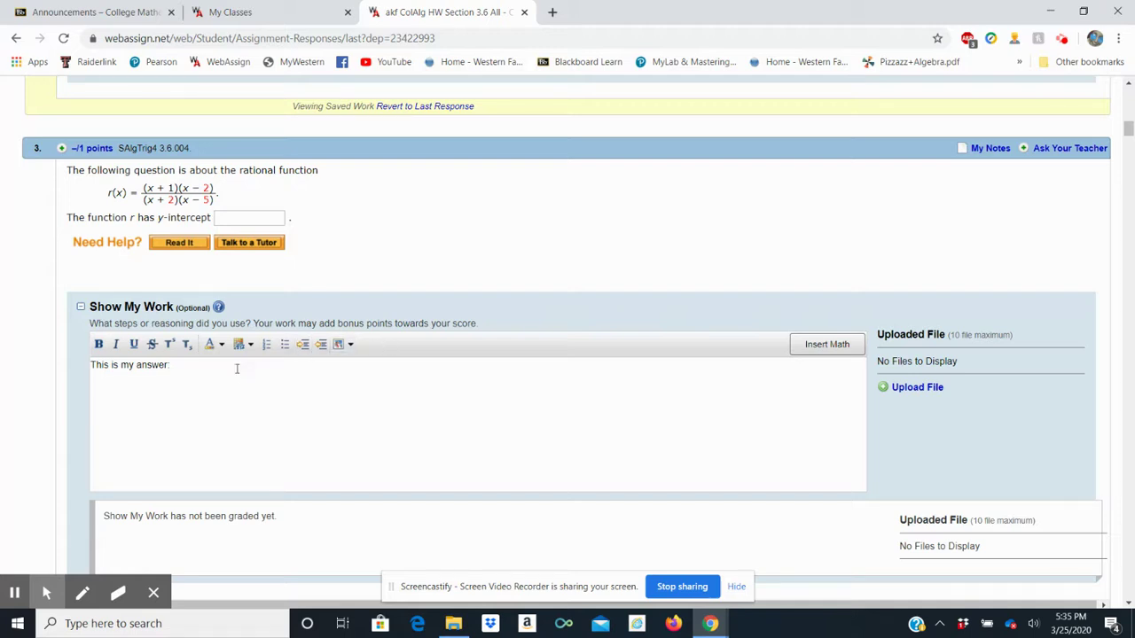
# Insert a math expression below the text reading "y - inter let x = 0", with "r(0) =" on a second line
pyautogui.click(832, 349)
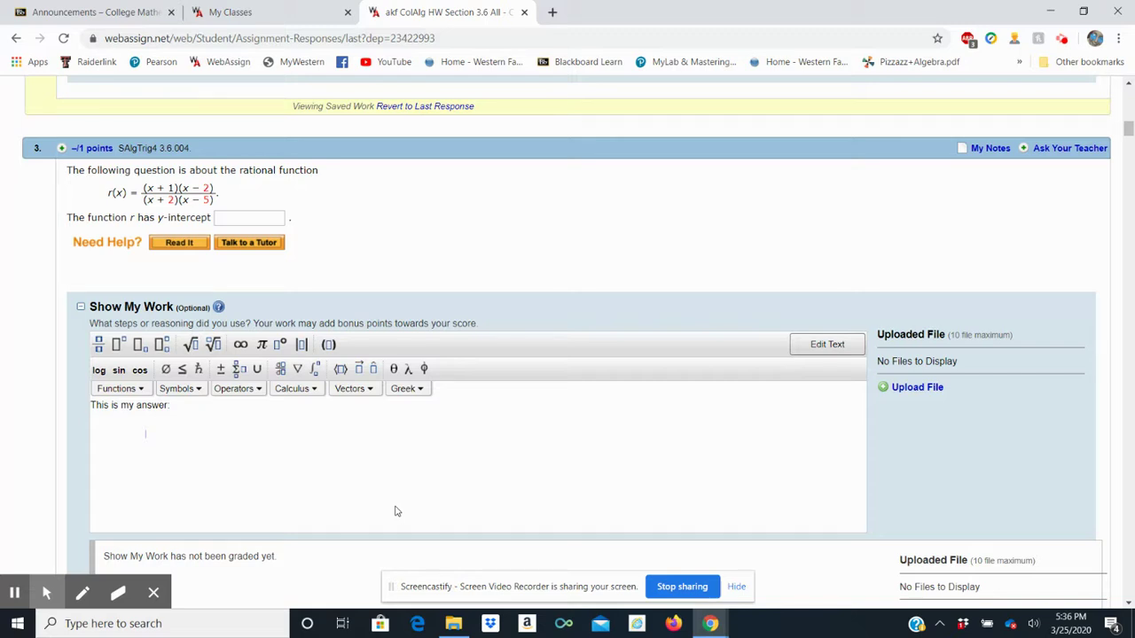
pyautogui.write('y=inter')
pyautogui.write(' let')
pyautogui.write('x=0')
pyautogui.press('Return')
pyautogui.write('r(x')
pyautogui.write(')')
pyautogui.press('BackSpace')
pyautogui.press('BackSpace')
pyautogui.press('BackSpace')
pyautogui.write('(0) =')
# Add a stacked fraction after "r(0) =" with numerator (1)(-2) and denominator (2)(-5)
pyautogui.click(99, 346)
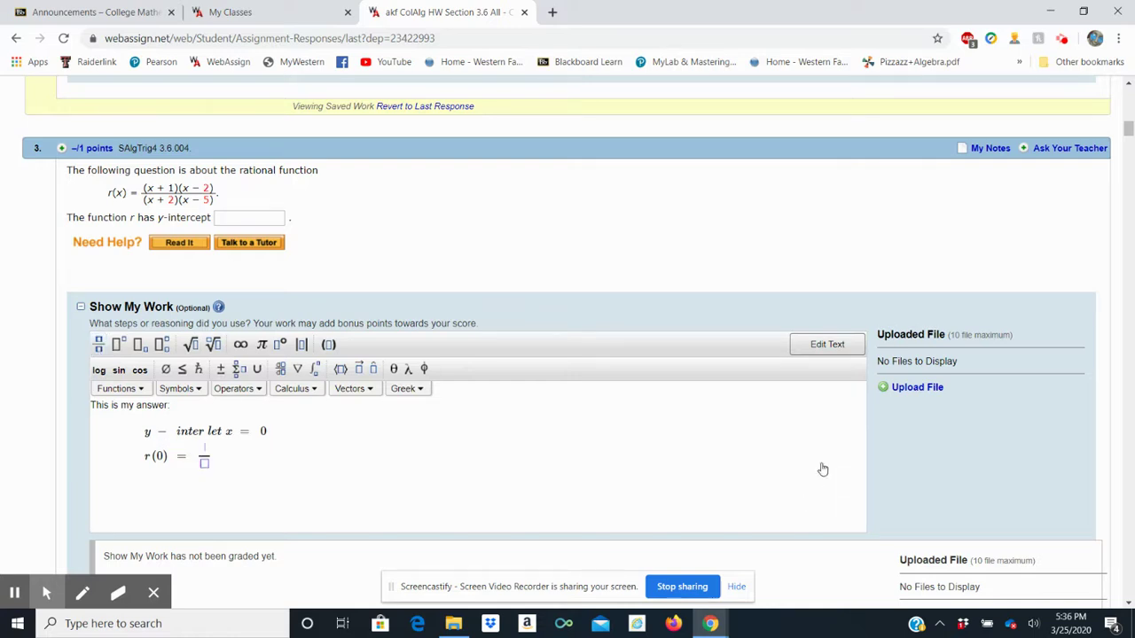
pyautogui.write('(1)(')
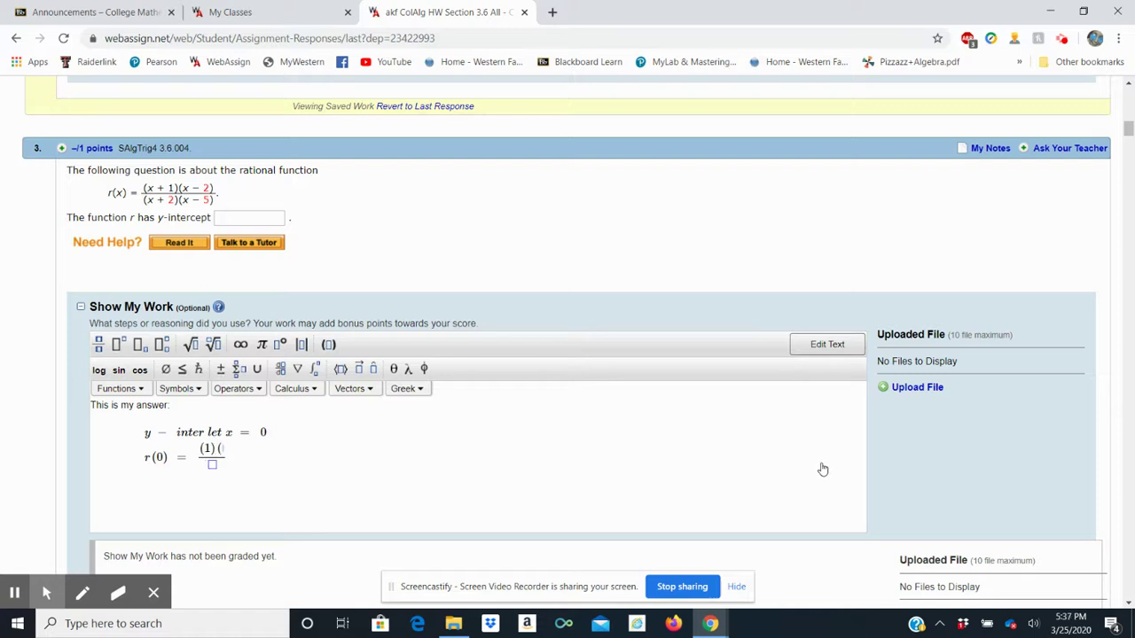
pyautogui.write('-2)')
pyautogui.press('Down')
pyautogui.write('(')
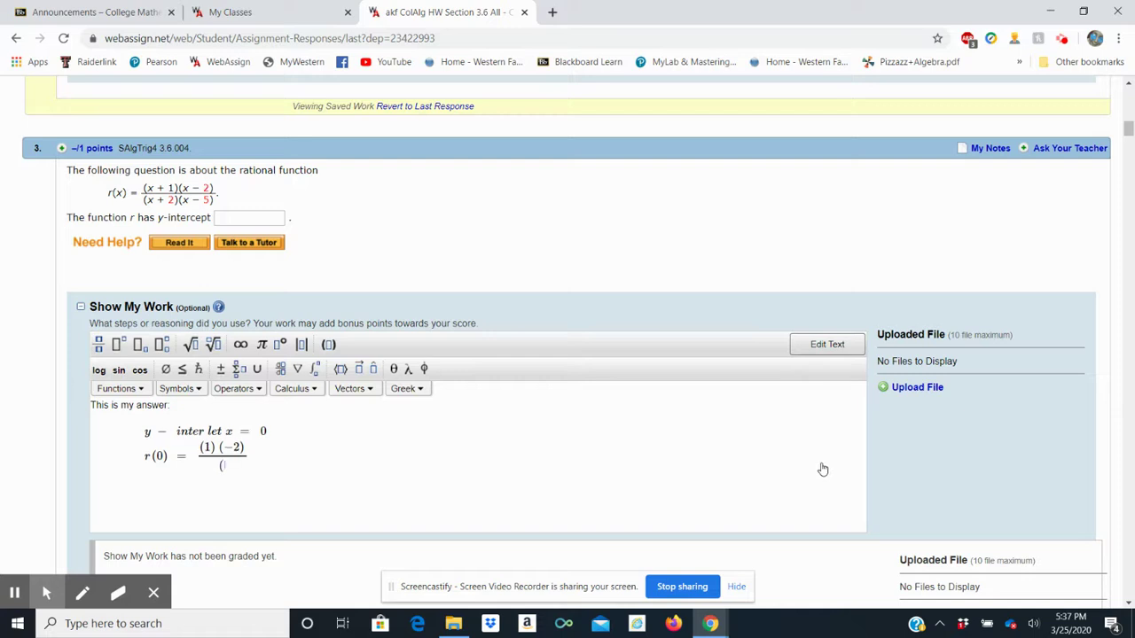
pyautogui.write('2)((')
pyautogui.press('BackSpace')
pyautogui.write('-5)')
pyautogui.press('Right')
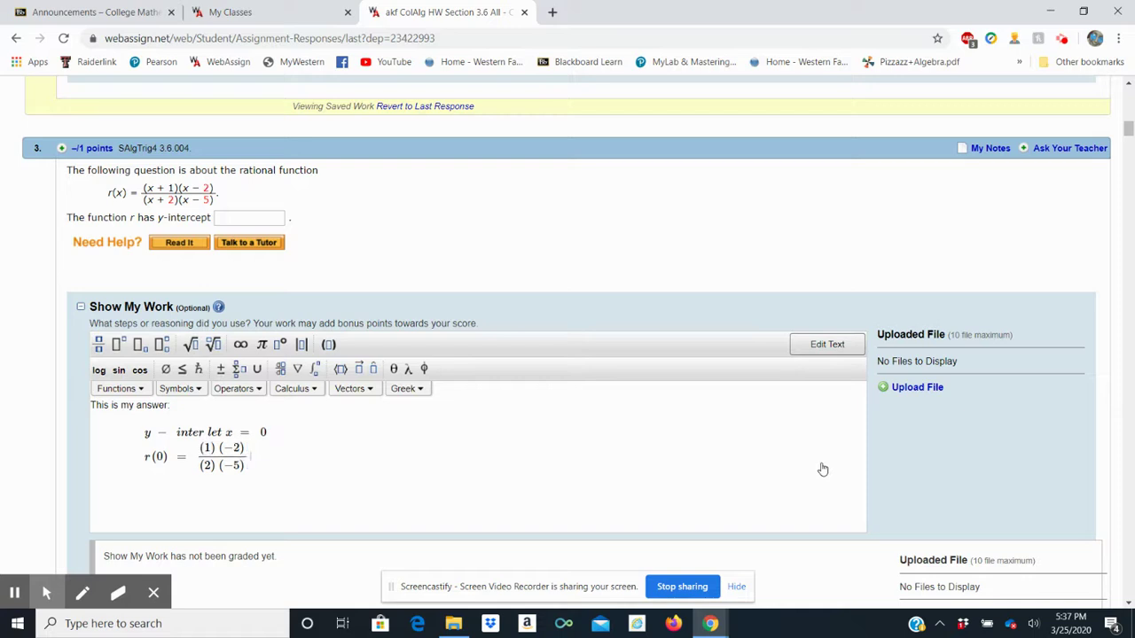
# Continue the r(0) line with an equals sign and the stacked fraction -2 over -10
pyautogui.write('=')
pyautogui.click(99, 345)
pyautogui.write('-2')
pyautogui.press('Down')
pyautogui.write('-0')
pyautogui.press('BackSpace')
pyautogui.write('10 ')
# Complete the r(0) line with an equals sign and the stacked fraction 1 over 5, removing any stray fraction templates
pyautogui.write('= ')
pyautogui.write('1 5/')
pyautogui.press('BackSpace')
pyautogui.press('Right')
pyautogui.press('BackSpace')
pyautogui.press('BackSpace')
pyautogui.click(99, 346)
pyautogui.click(98, 346)
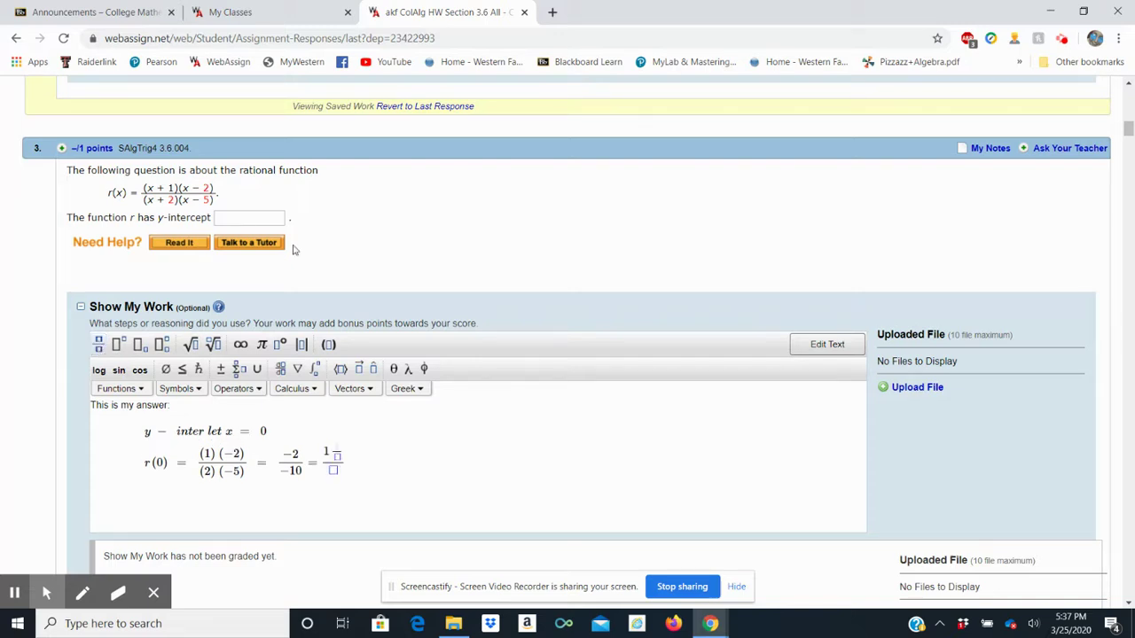
pyautogui.click(342, 462)
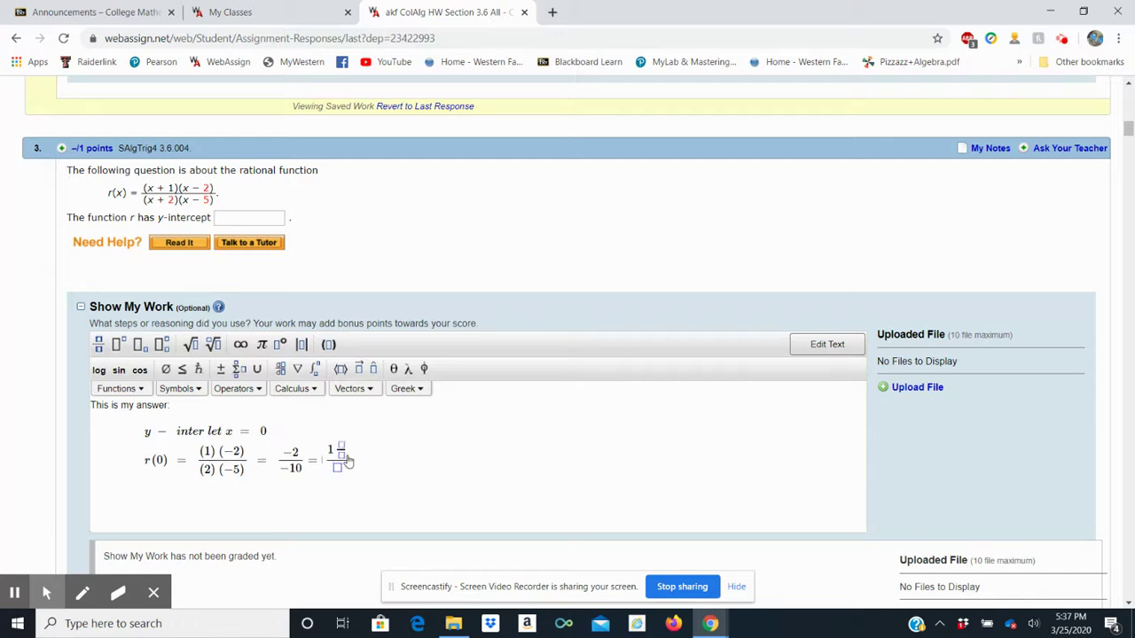
pyautogui.press('Left')
pyautogui.press('End')
pyautogui.press('BackSpace')
pyautogui.press('Down')
pyautogui.write('5')
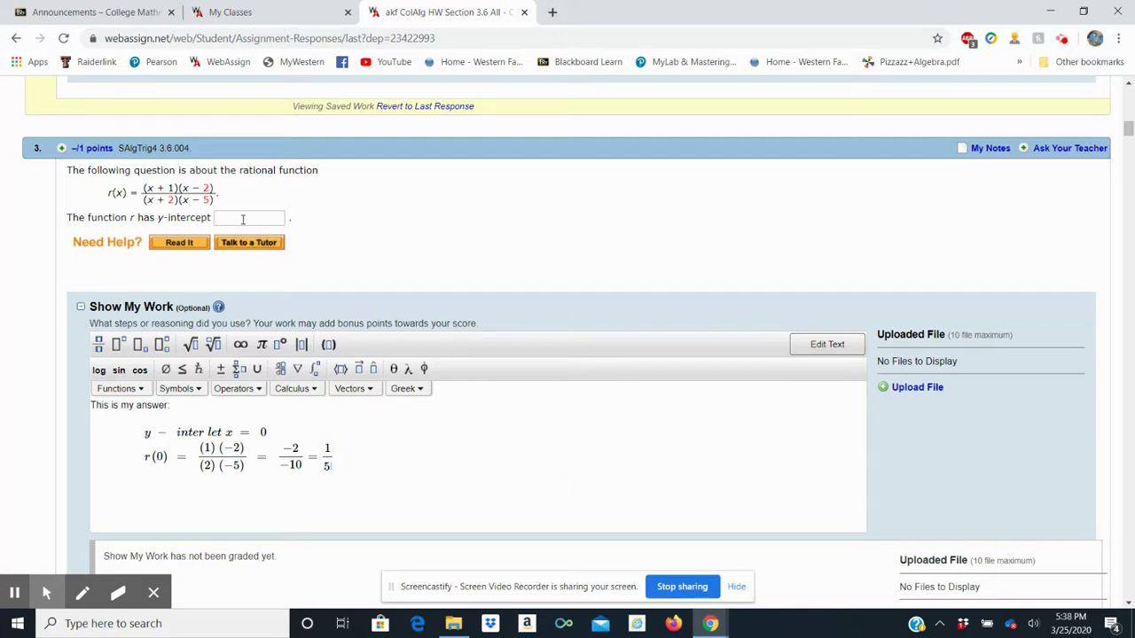
# Enter 1/5 as the y-intercept of question 3 and submit the answer
pyautogui.click(242, 219)
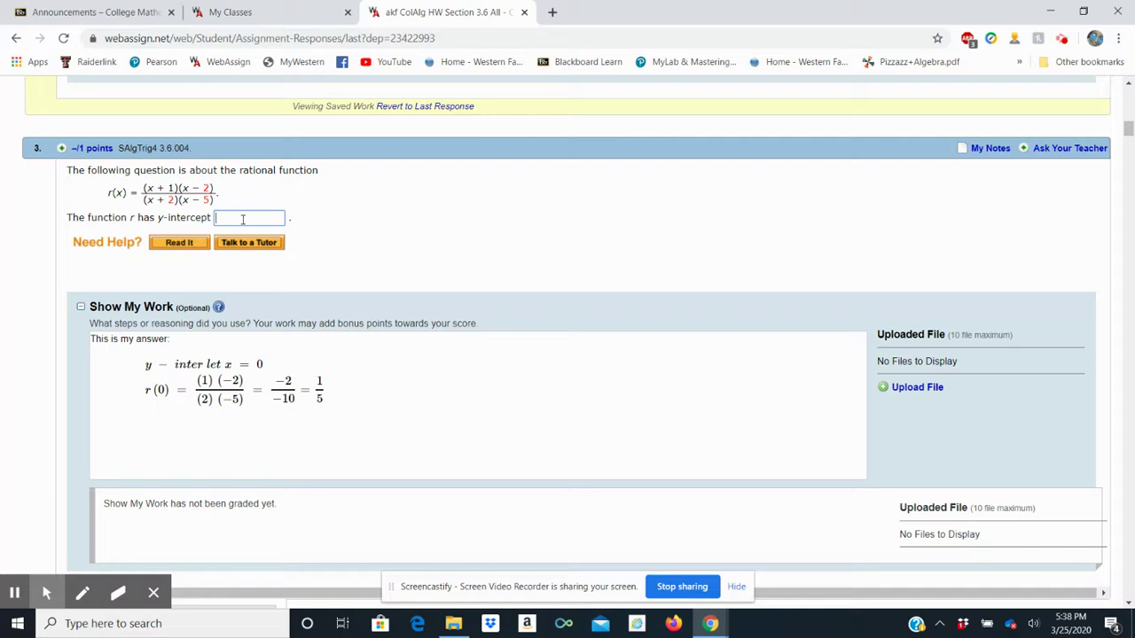
pyautogui.write('1/5')
pyautogui.scroll(-3, 666, 507)
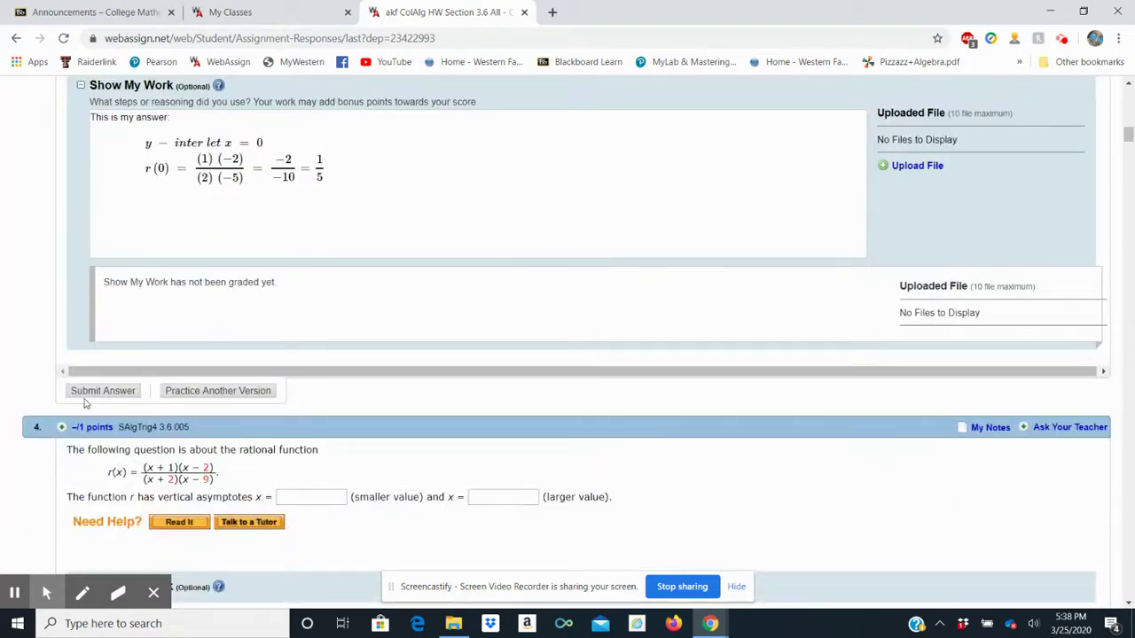
pyautogui.click(99, 393)
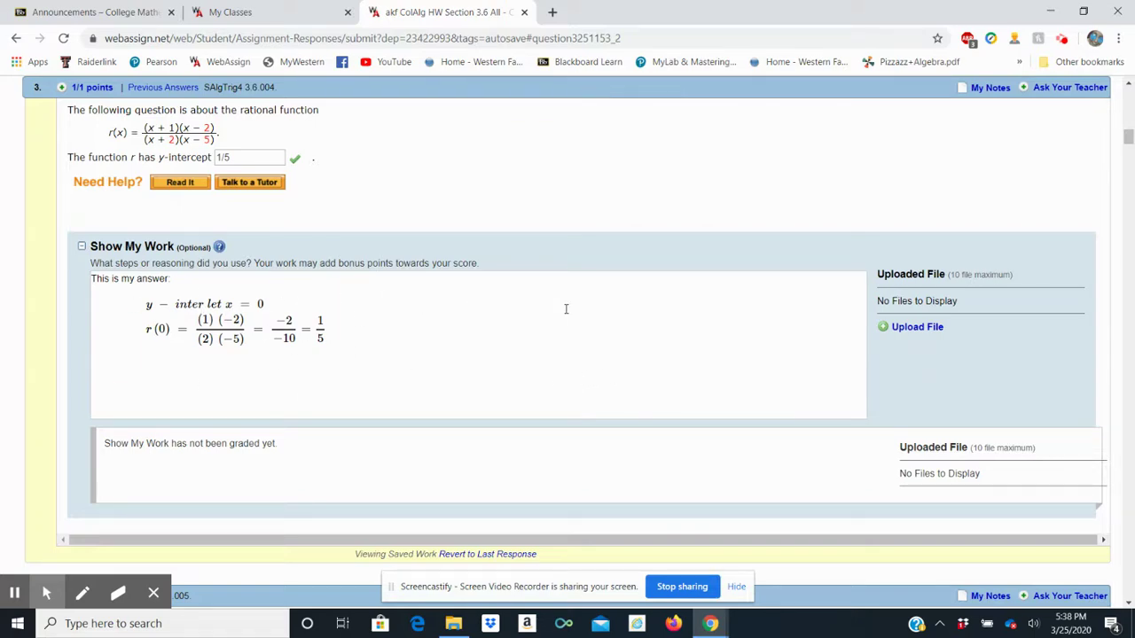
# Expand question 4's Show My Work area and upload the image "Section 3.6 #4" from the Desktop folder "Section 3.6"
pyautogui.scroll(-3, 560, 310)
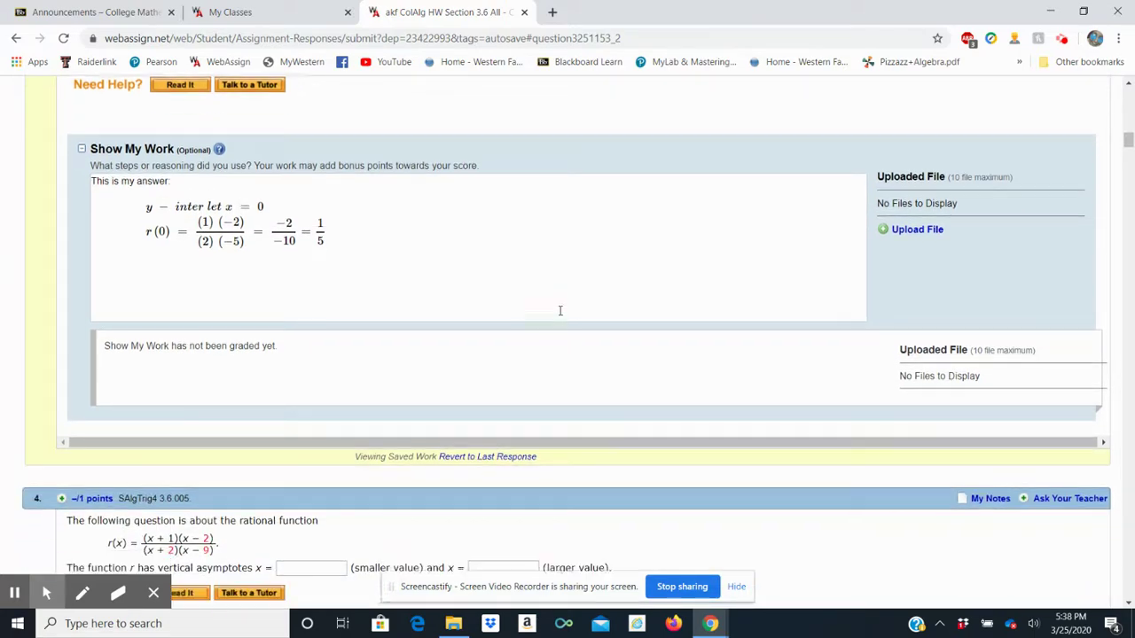
pyautogui.scroll(-2, 559, 316)
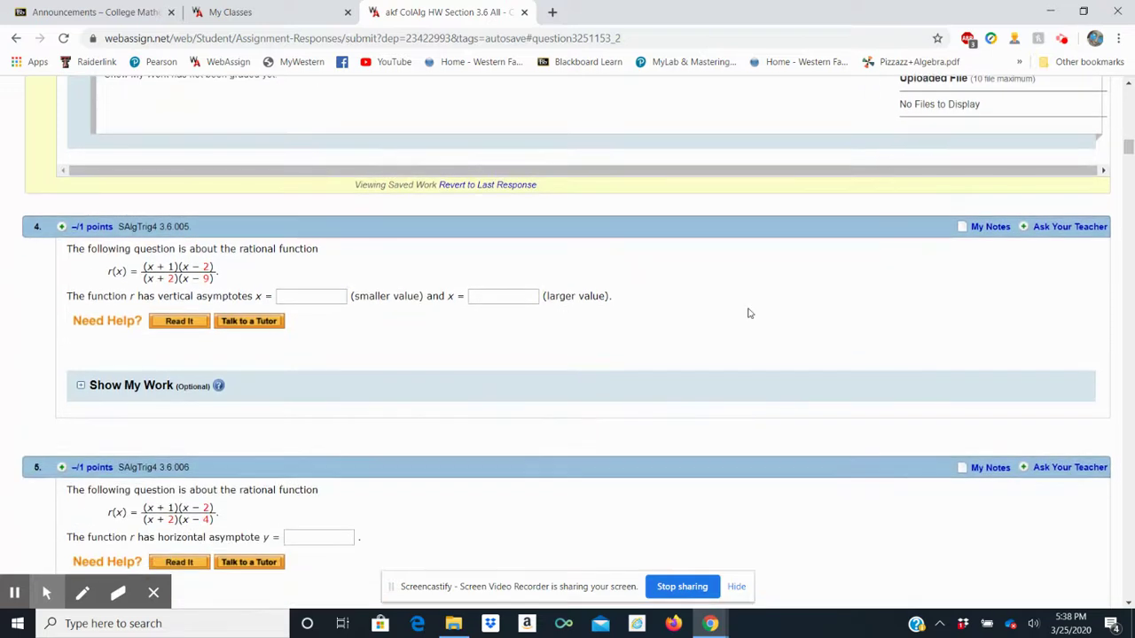
pyautogui.click(81, 386)
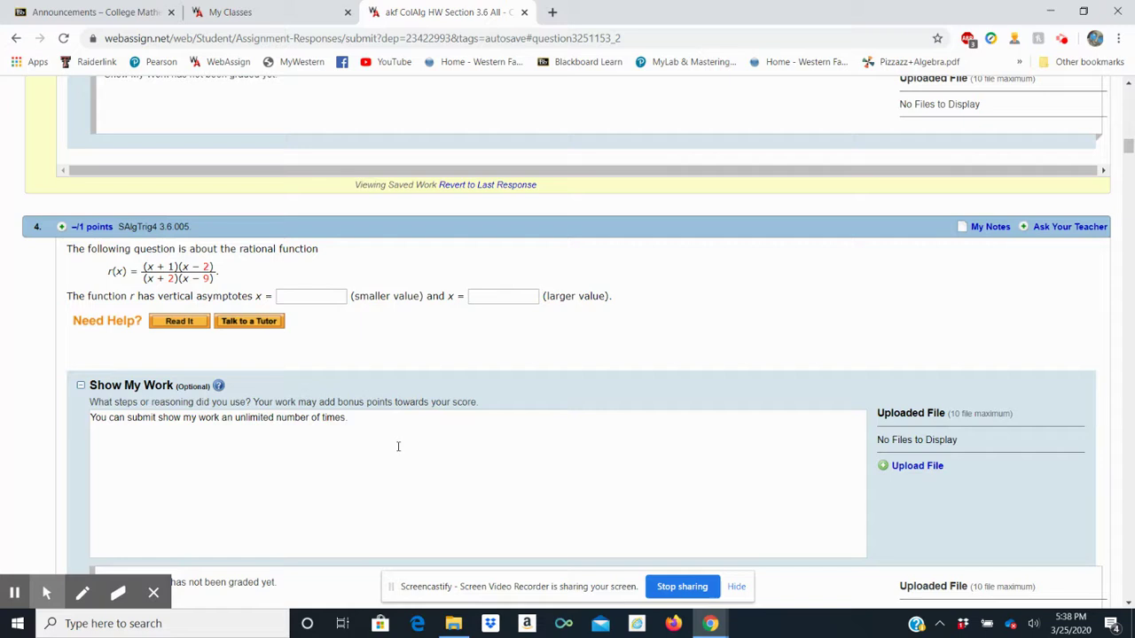
pyautogui.scroll(-1, 403, 446)
pyautogui.scroll(-1, 316, 400)
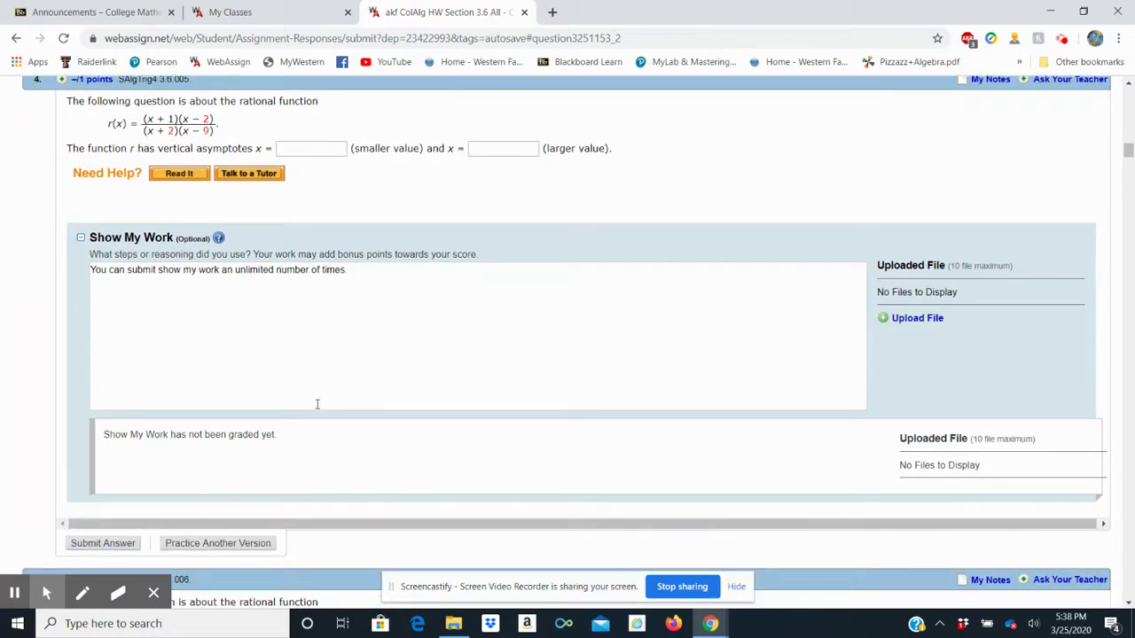
pyautogui.click(919, 319)
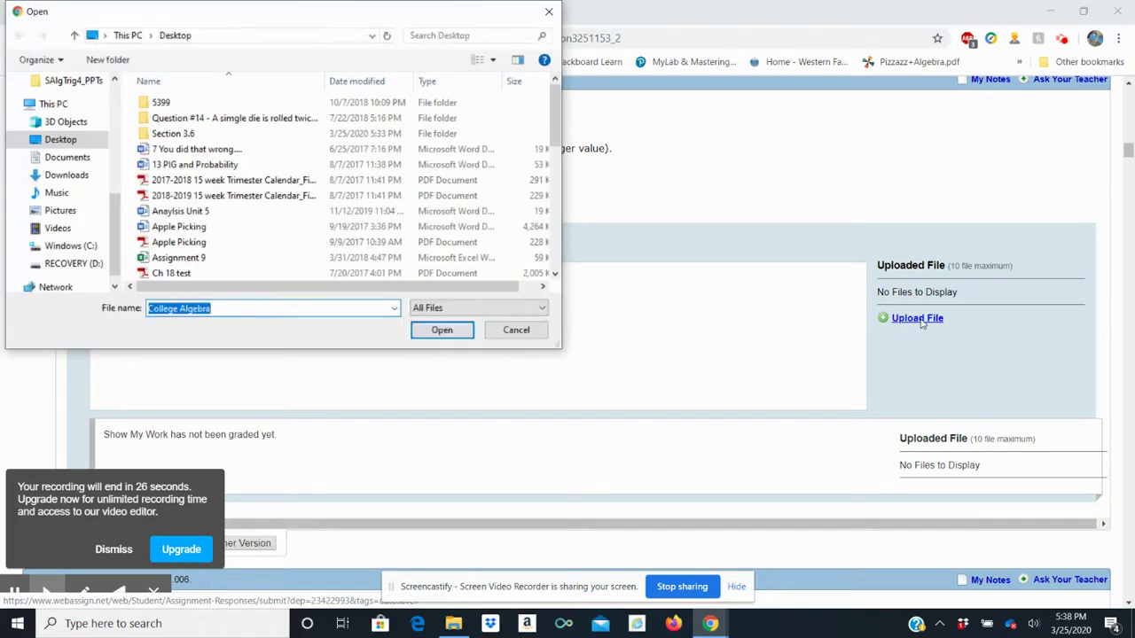
pyautogui.click(177, 136)
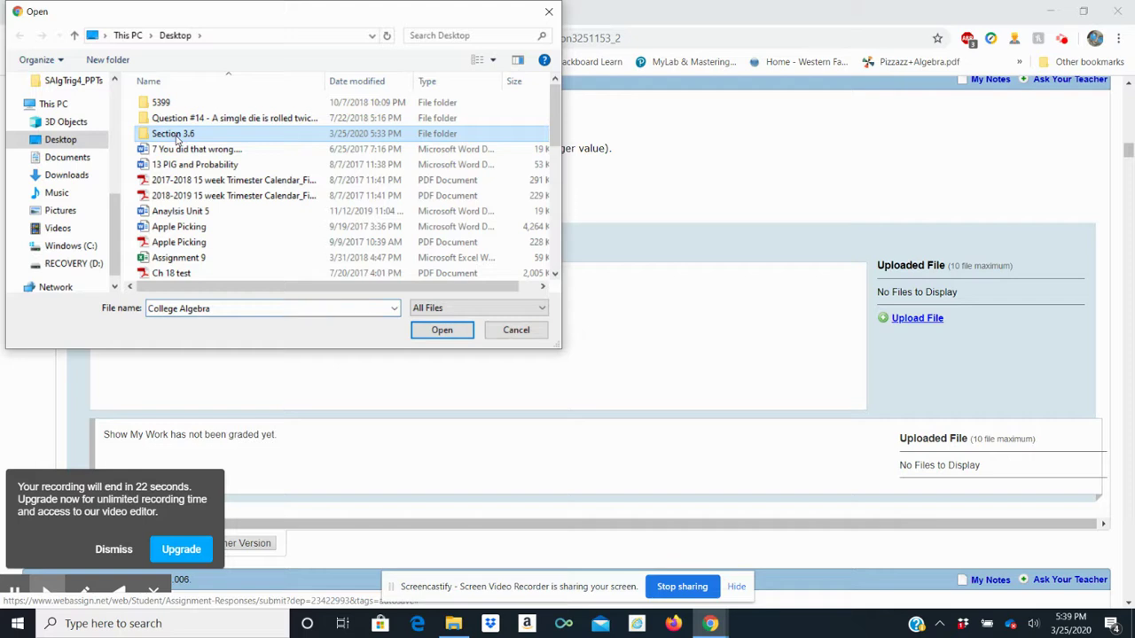
pyautogui.doubleClick(176, 138)
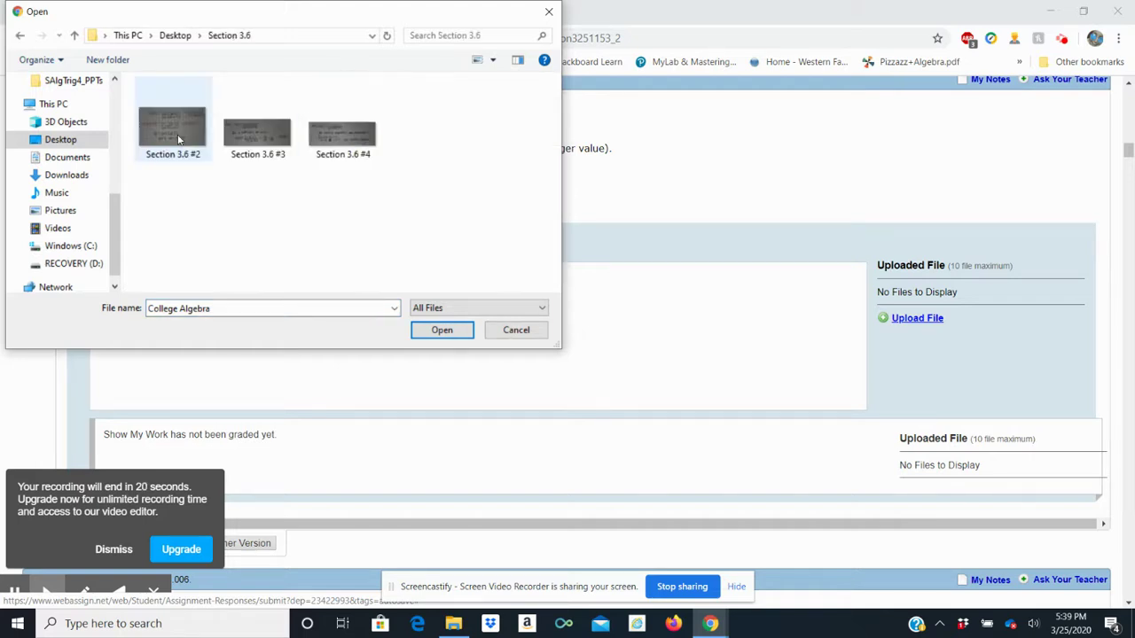
pyautogui.click(343, 142)
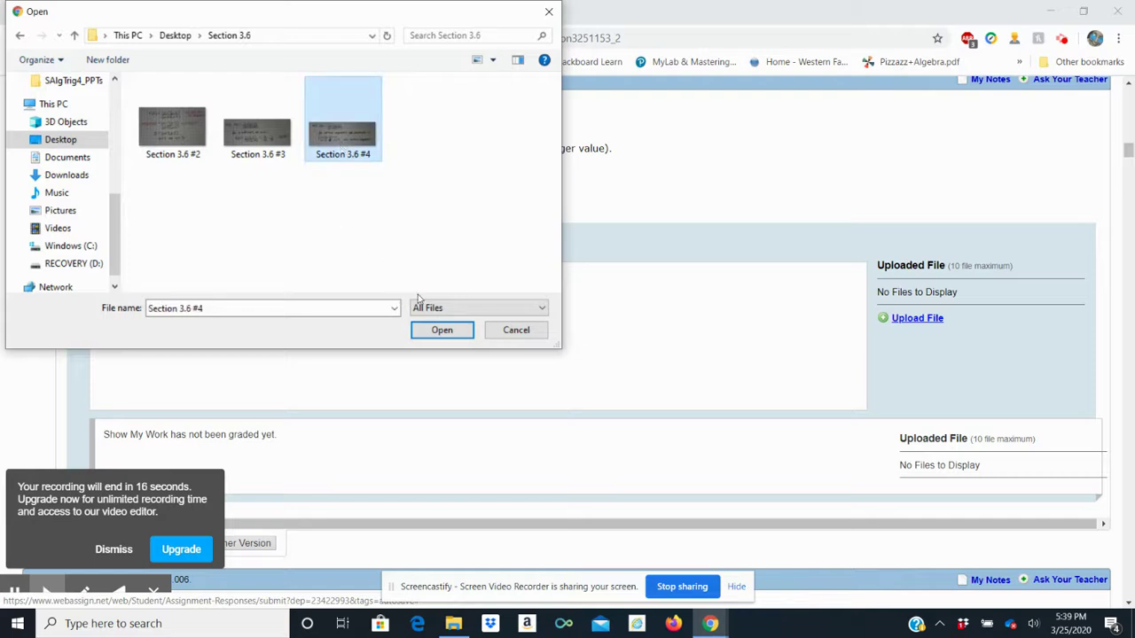
pyautogui.click(442, 330)
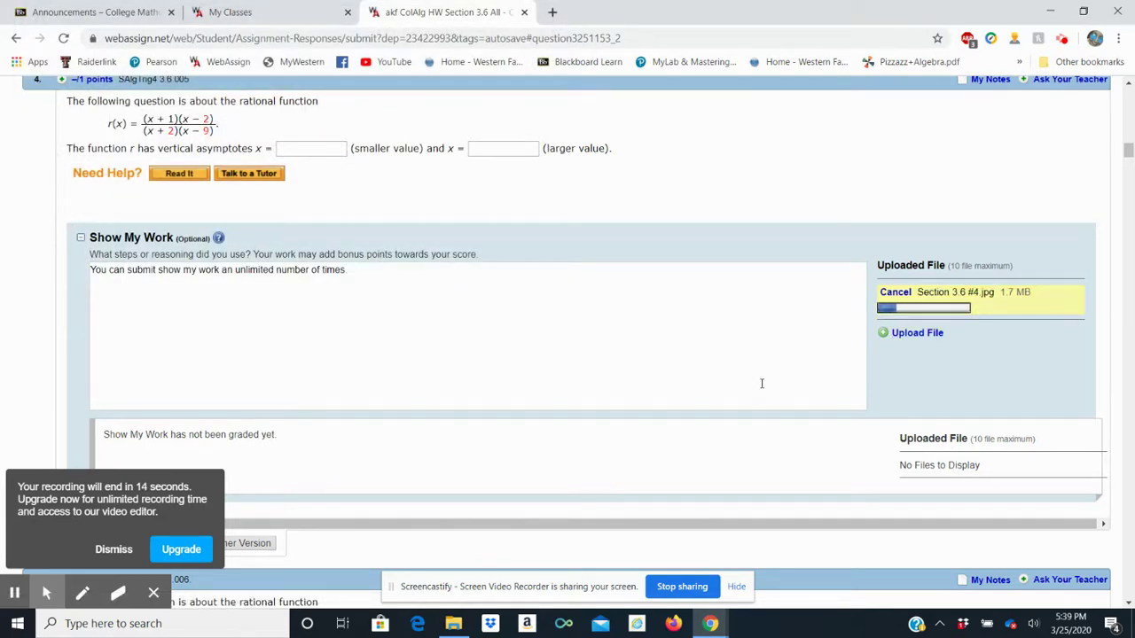